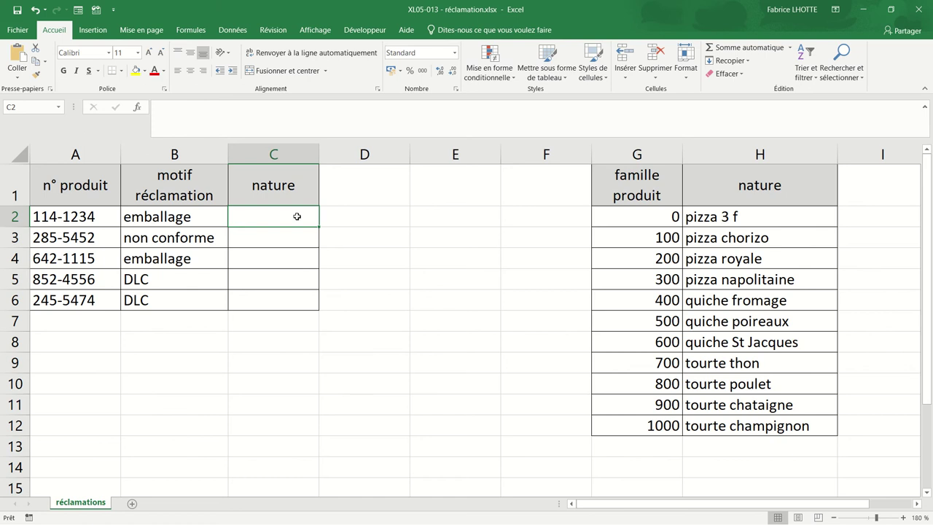
Enter =RECHERCHEV(A2;G2:H12;2;VRAI) in C2, which currently returns #N/A.
type("=")
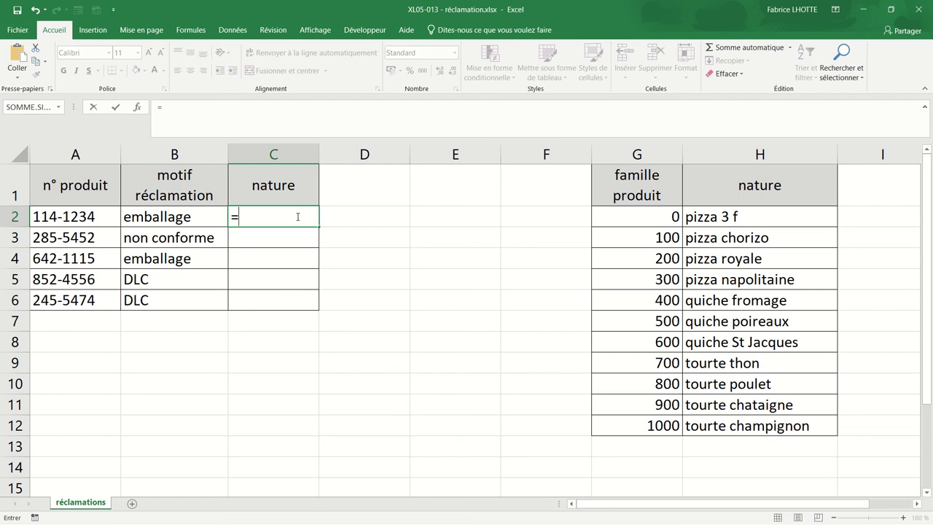
type("recherche")
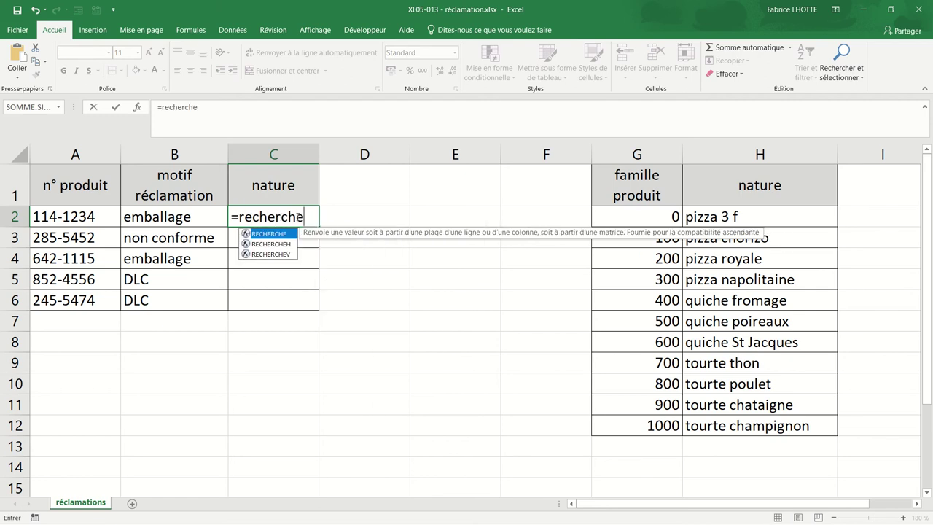
type("v(")
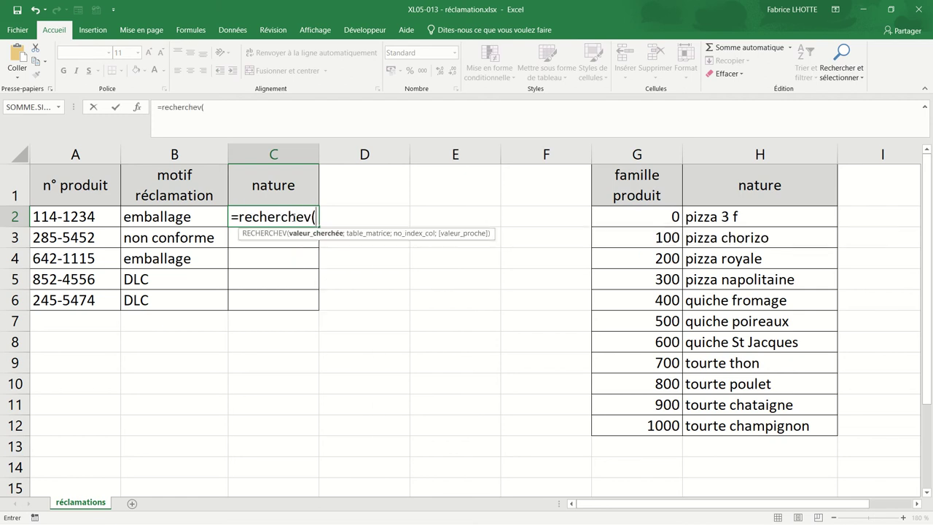
left_click(58, 215)
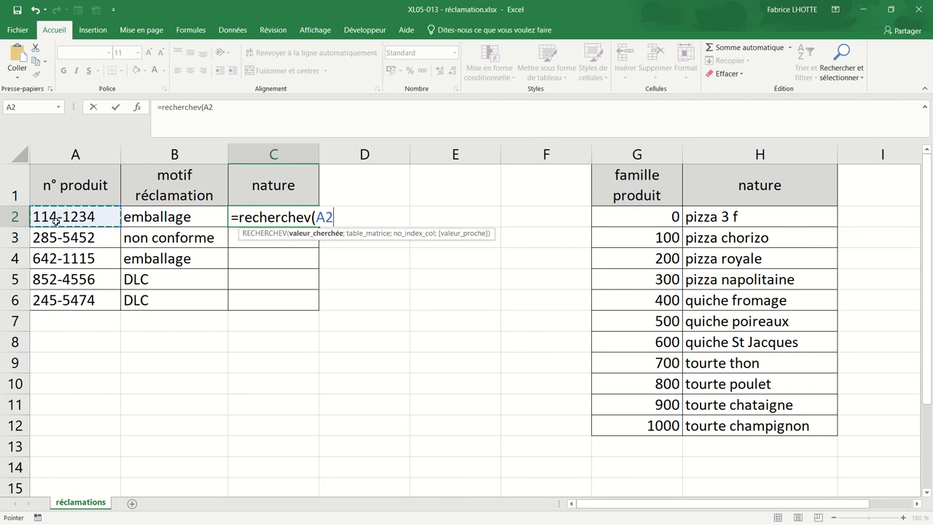
type(";")
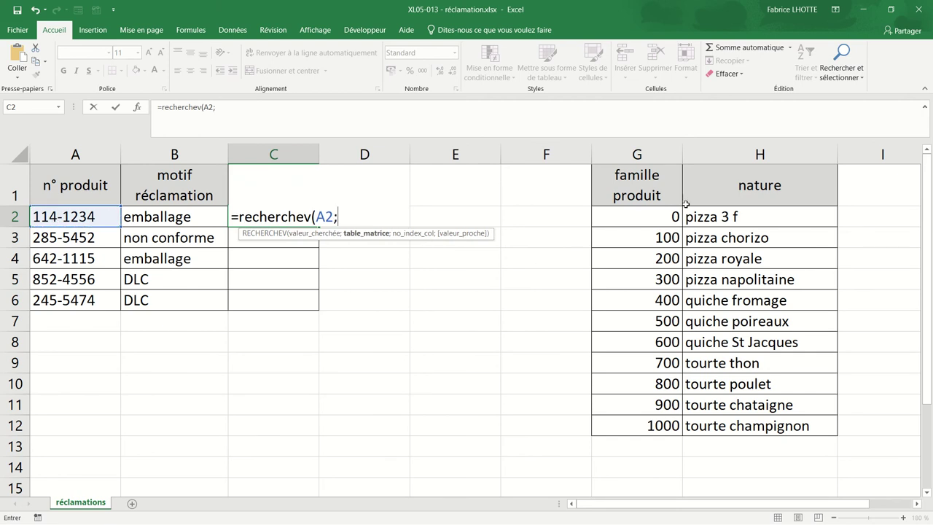
left_click(671, 217)
left_click_drag(671, 217, 759, 418)
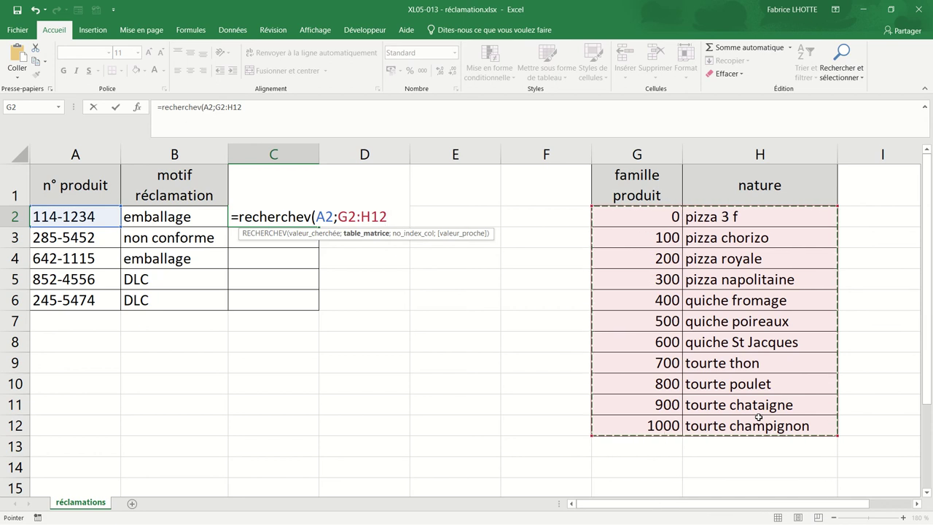
type(";")
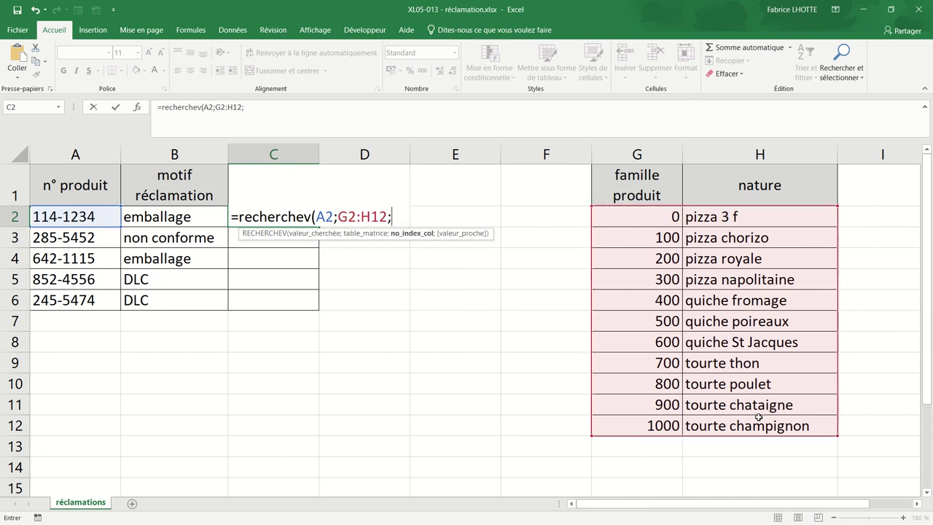
type("2")
type(";")
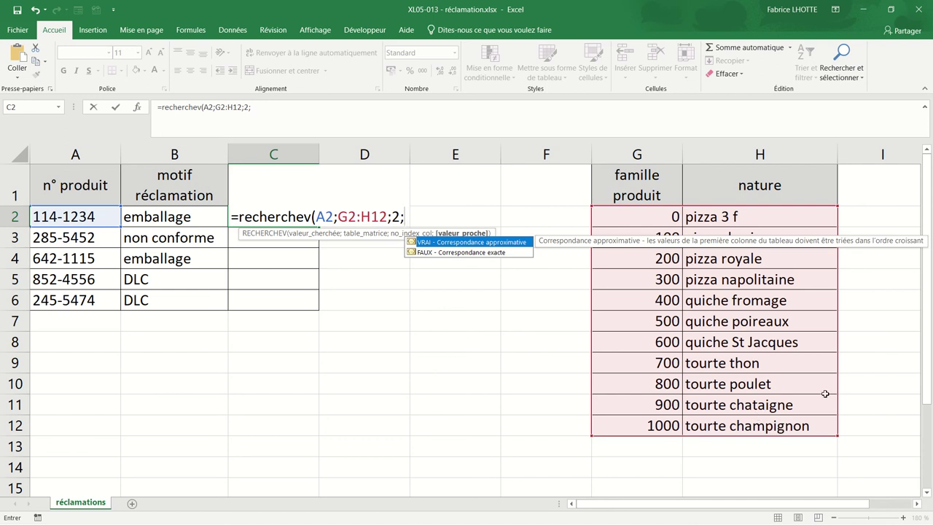
double_click(453, 245)
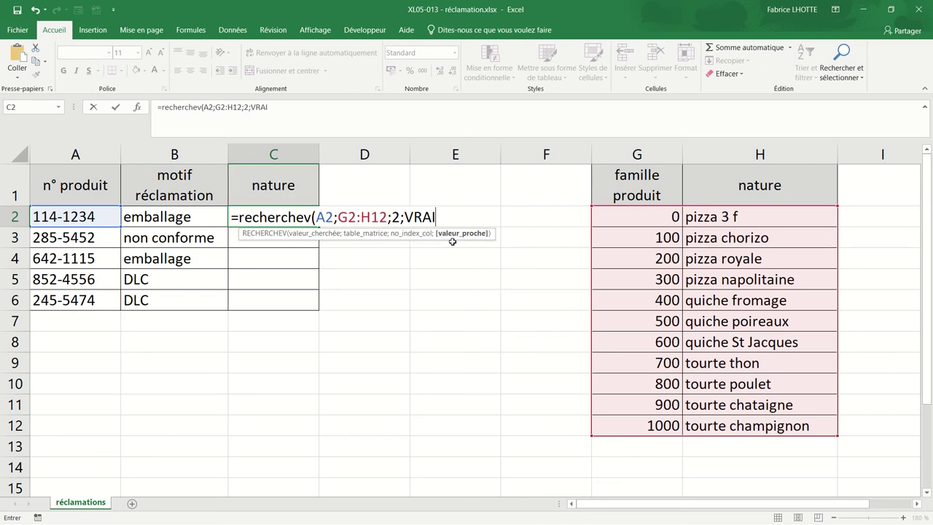
type(")")
key("Return")
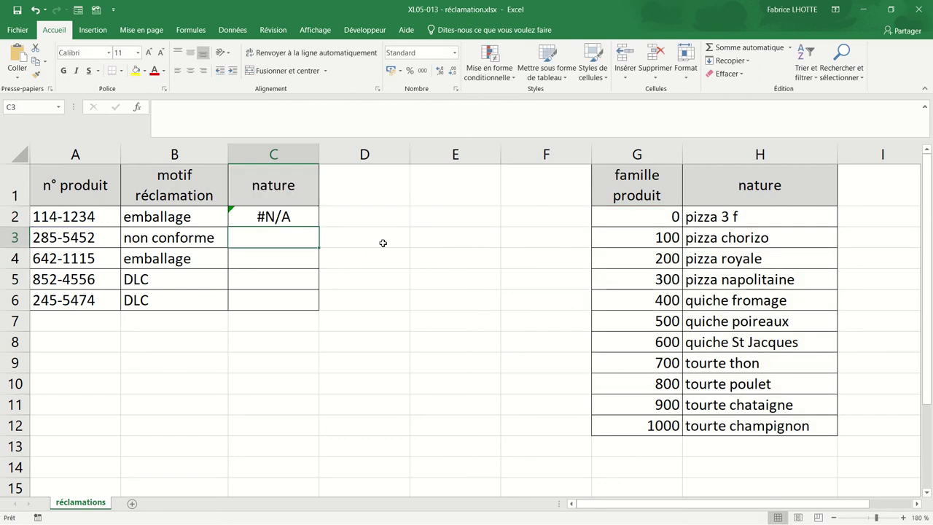
left_click(284, 222)
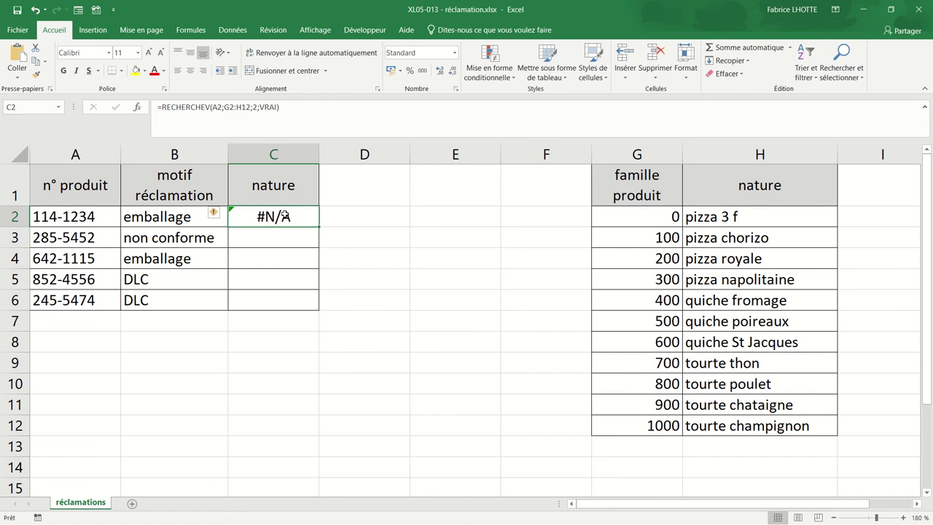
Wrap A2 in GAUCHE(A2;3) inside C2's RECHERCHEV formula; it still shows #N/A.
double_click(284, 215)
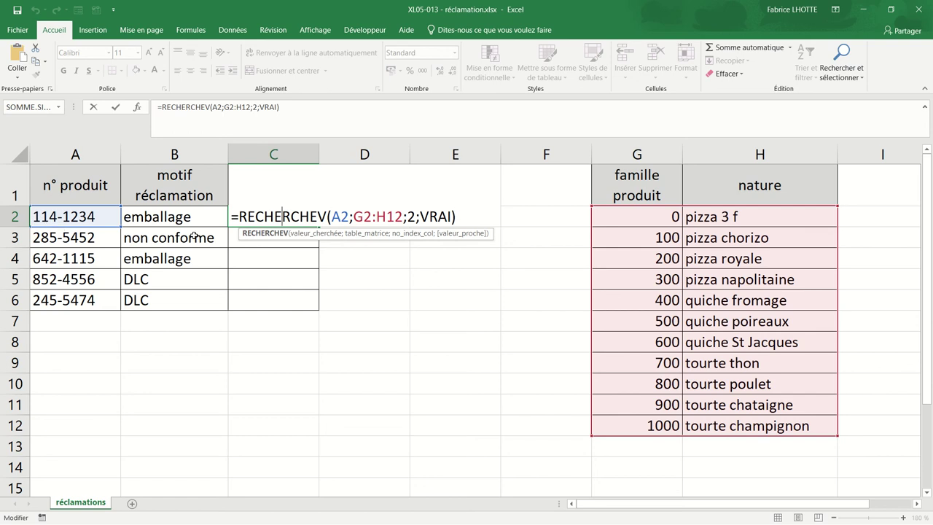
left_click(332, 217)
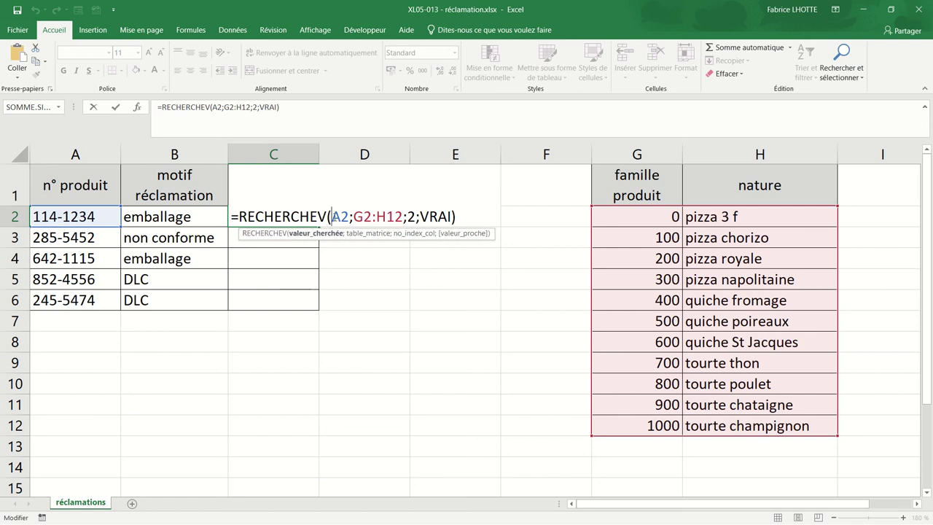
type("gauche(")
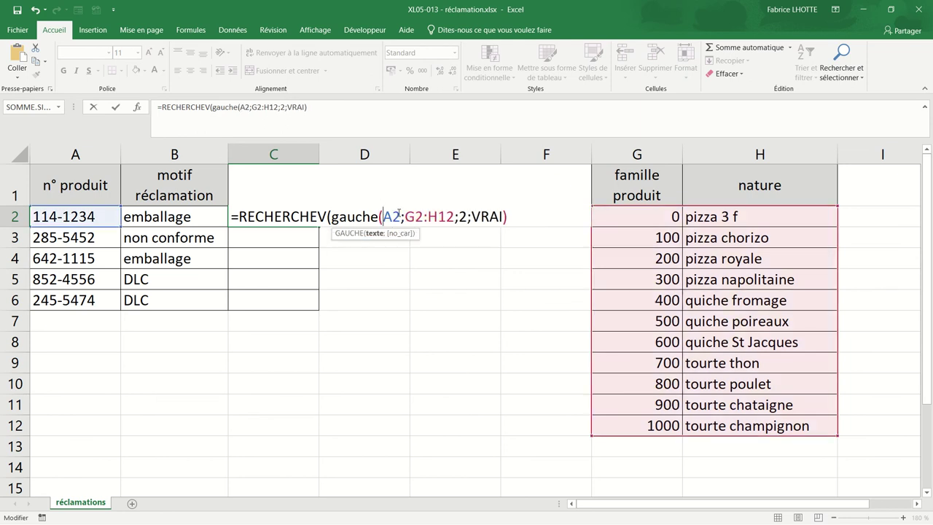
left_click(400, 217)
type(";3")
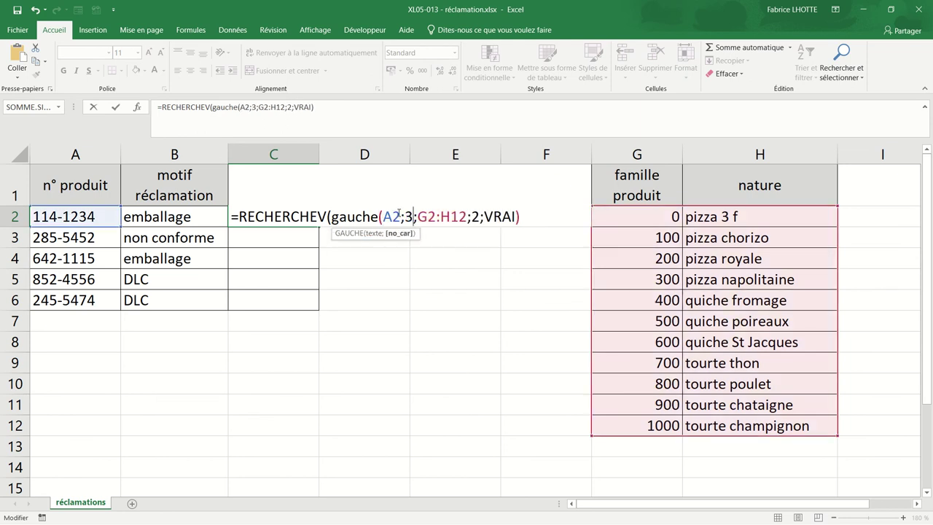
type(")")
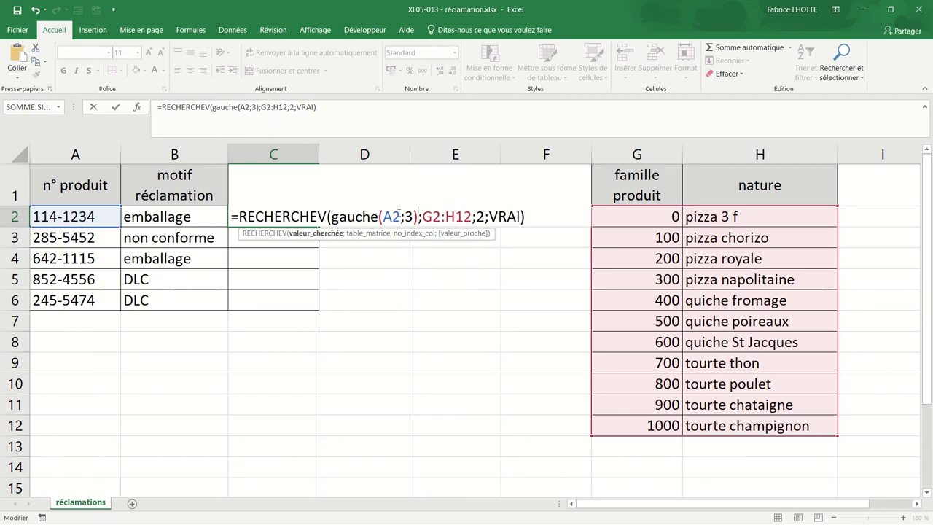
key("Return")
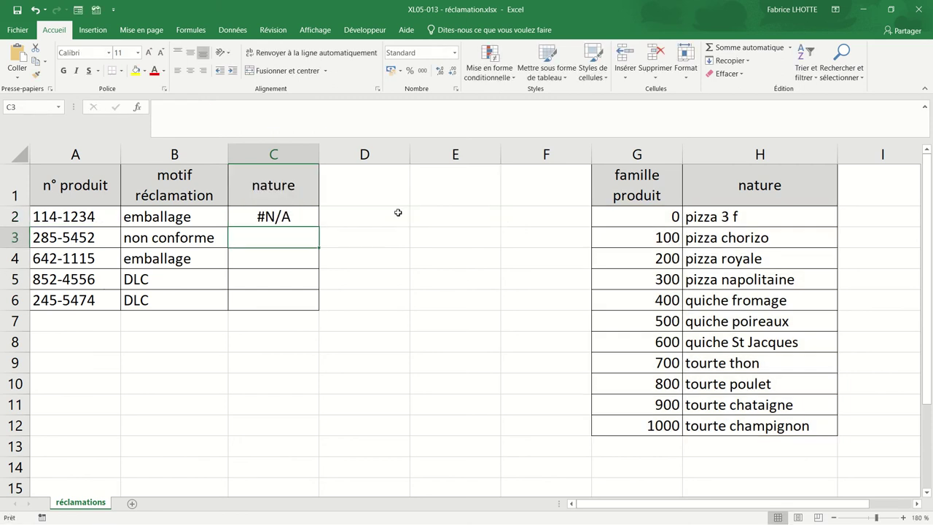
double_click(291, 217)
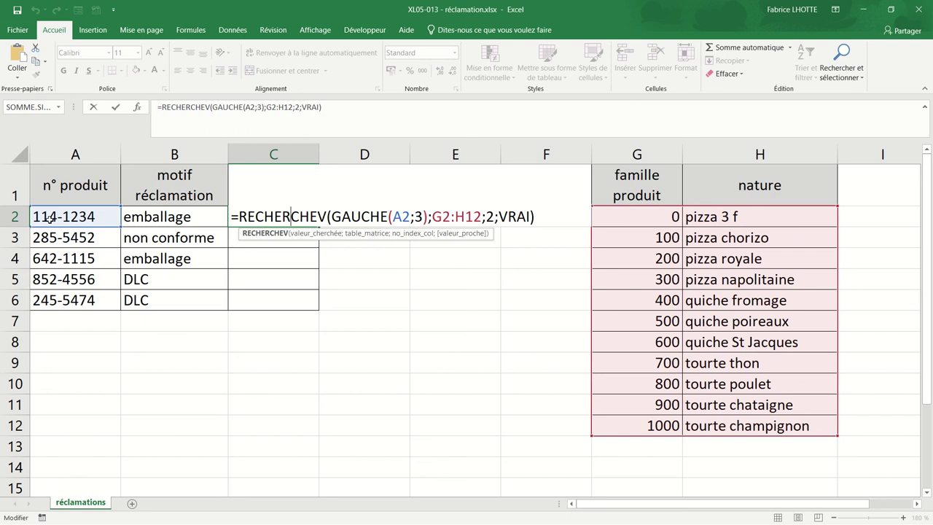
left_click(239, 350)
Enter the test formula =GAUCHE(A2;3) in C8, returning 114, and compare with G3's value 100.
type("=g")
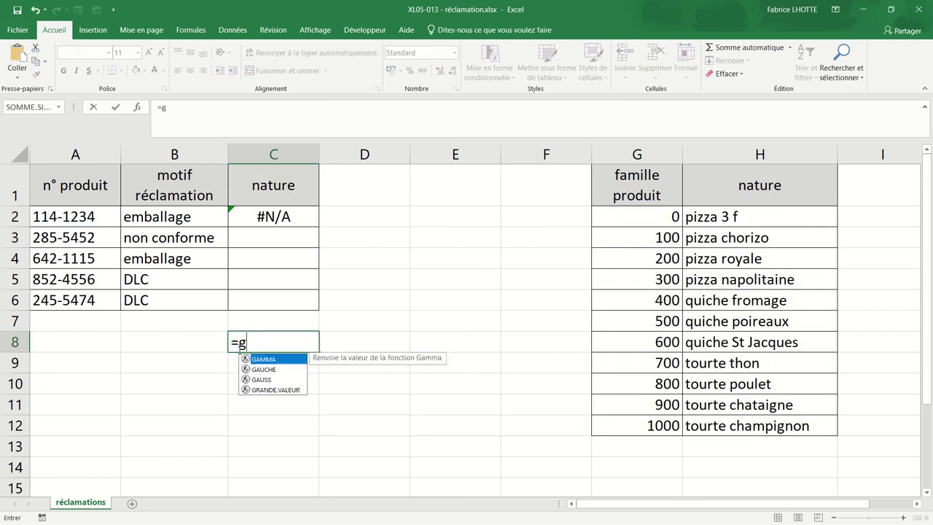
type("auche(")
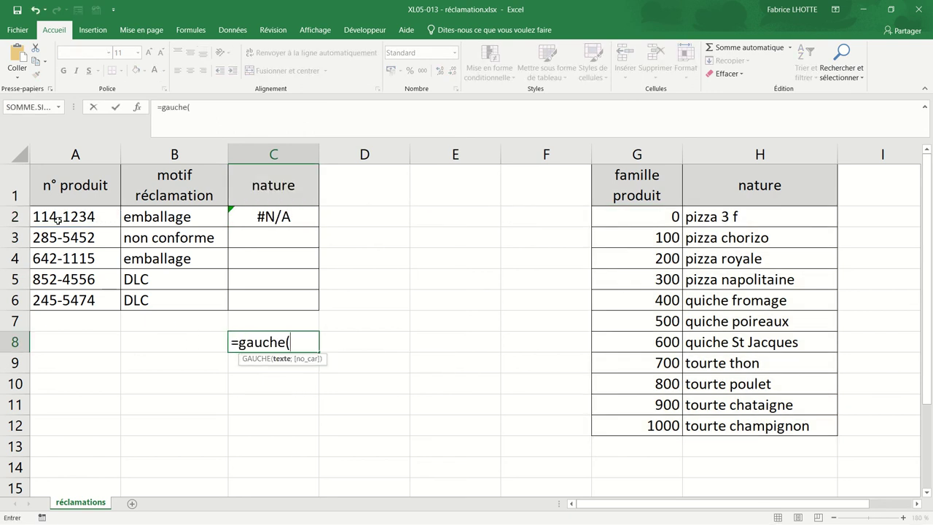
left_click(58, 219)
type(";3")
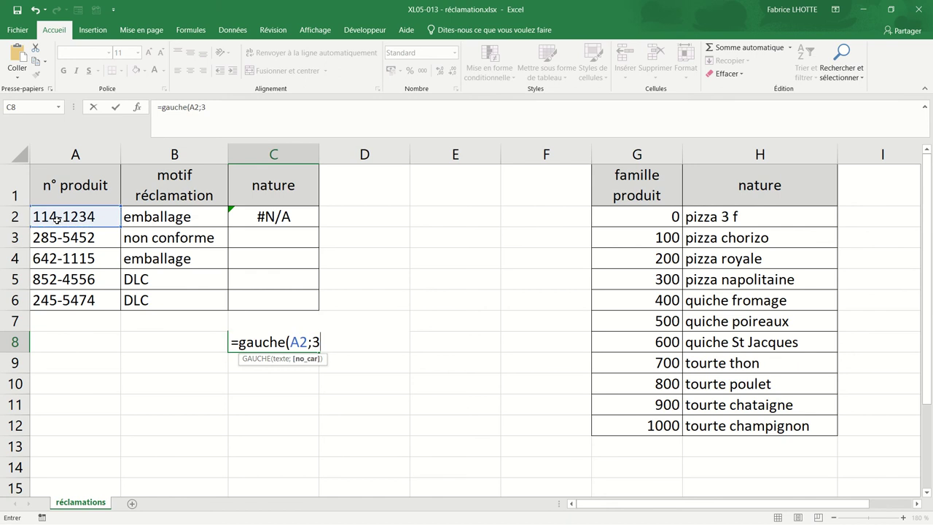
type(")")
key("Return")
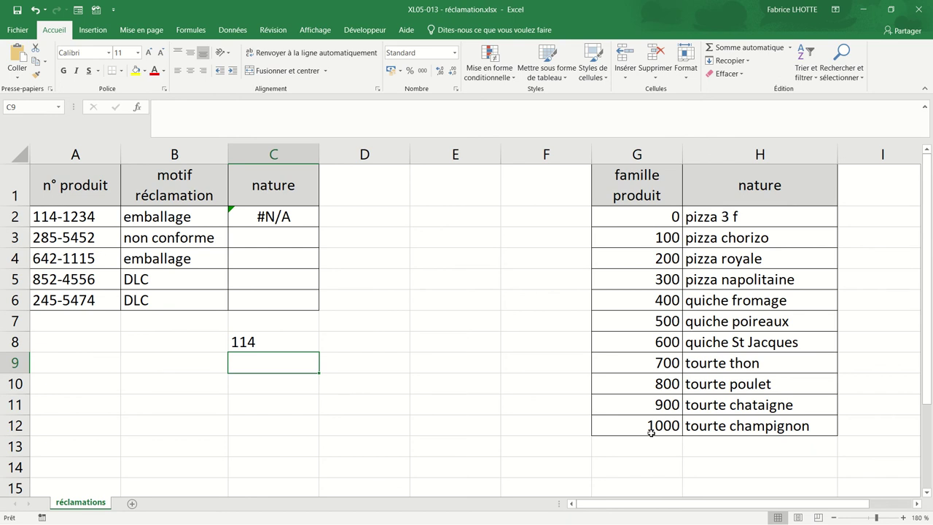
left_click(277, 343)
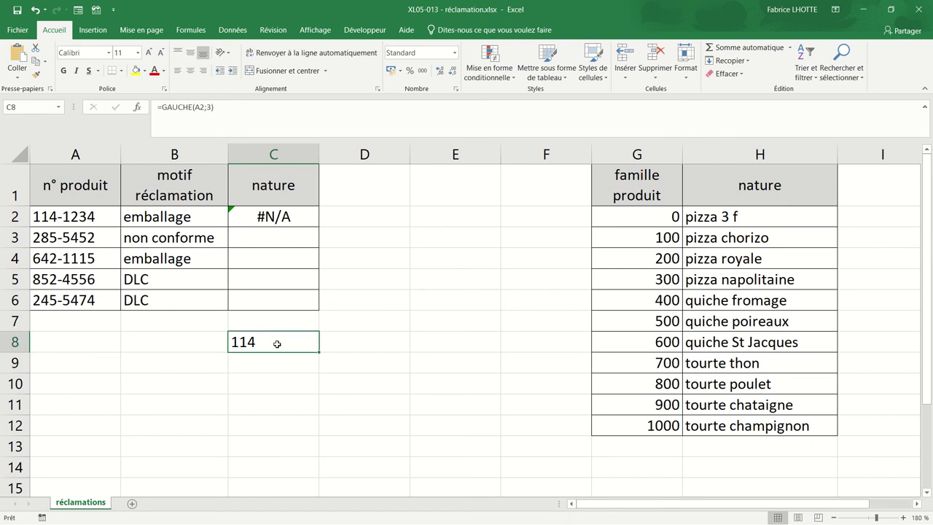
left_click(646, 232)
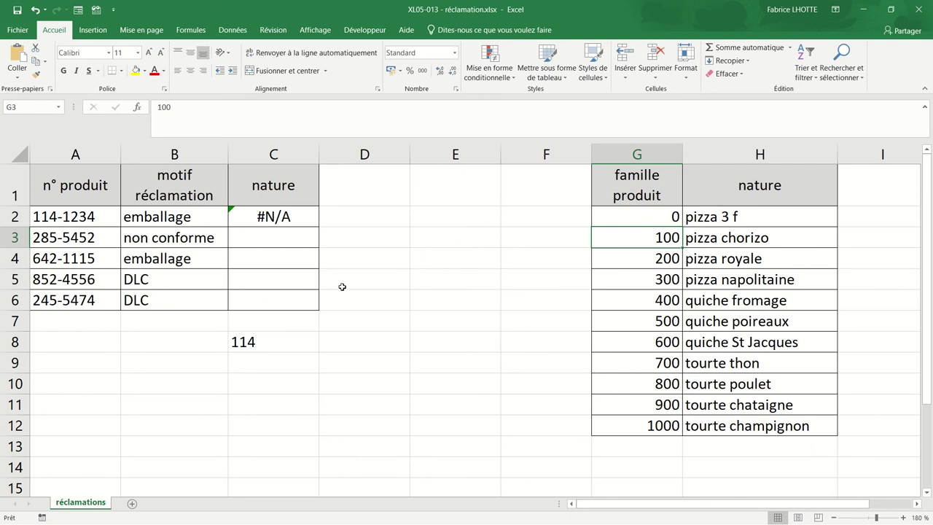
Append *1 to the C8 test formula so 114 becomes a true number.
left_click(252, 342)
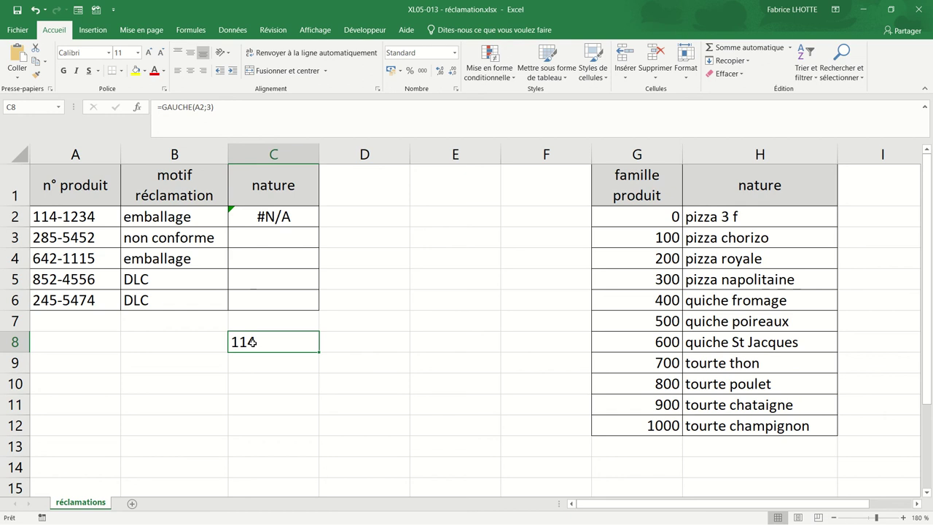
double_click(252, 342)
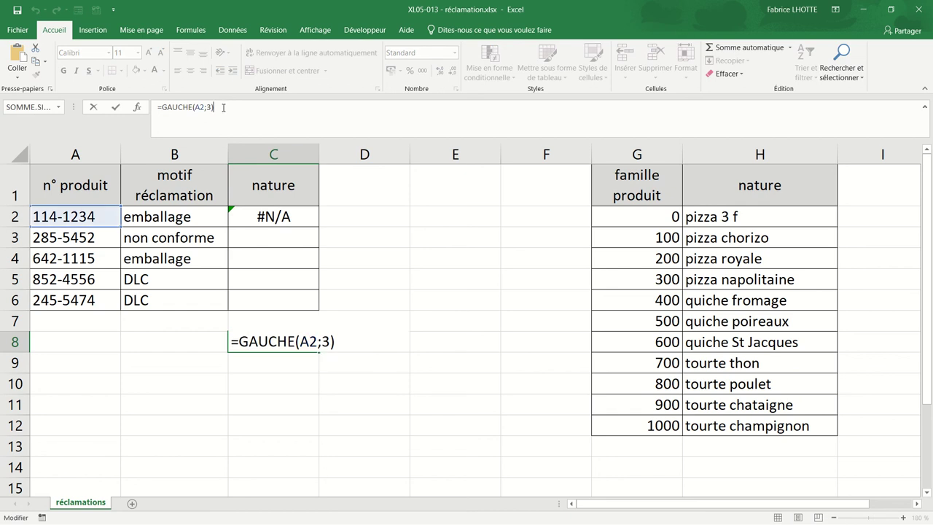
type("*1")
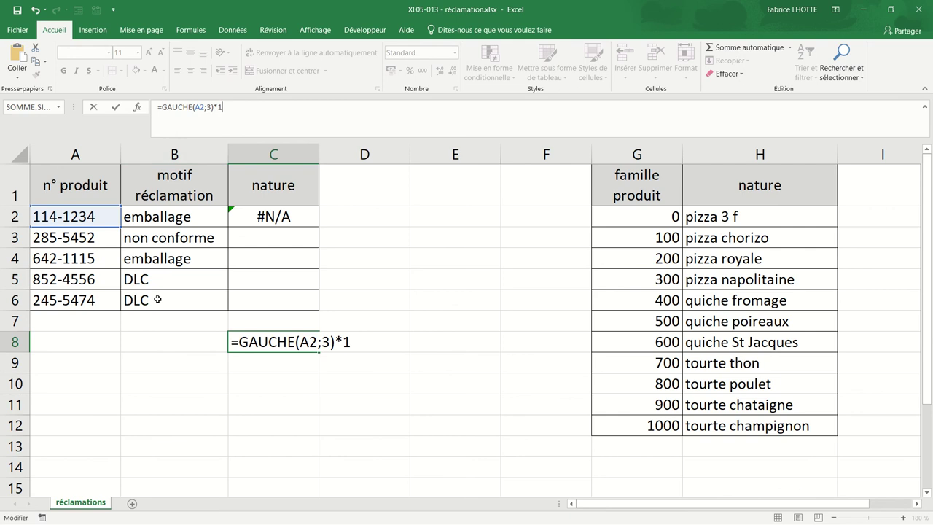
key("Return")
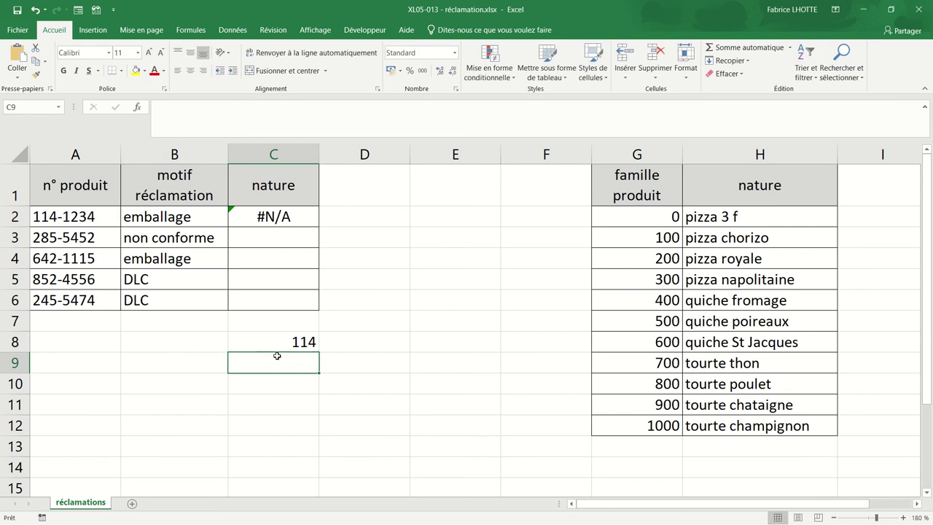
left_click(276, 217)
Insert *1 after the character count 3 in C2's lookup formula.
double_click(273, 216)
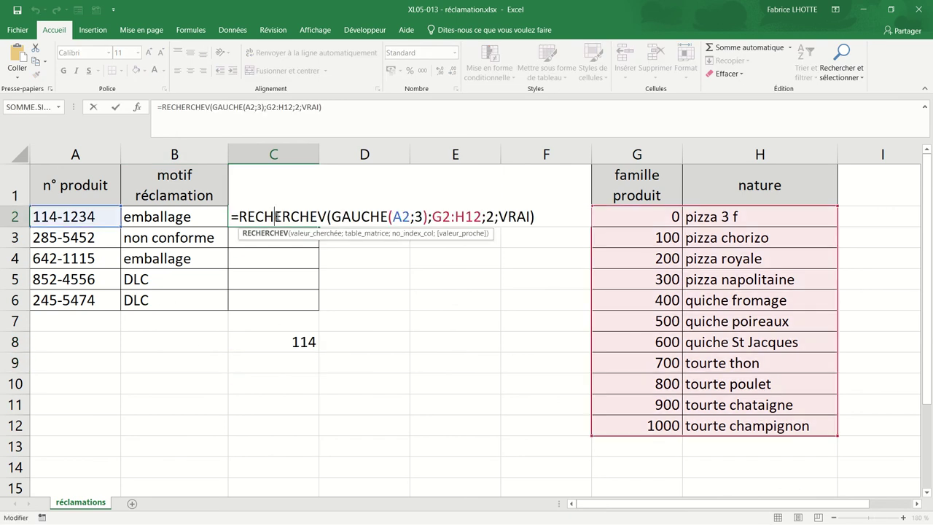
left_click(427, 216)
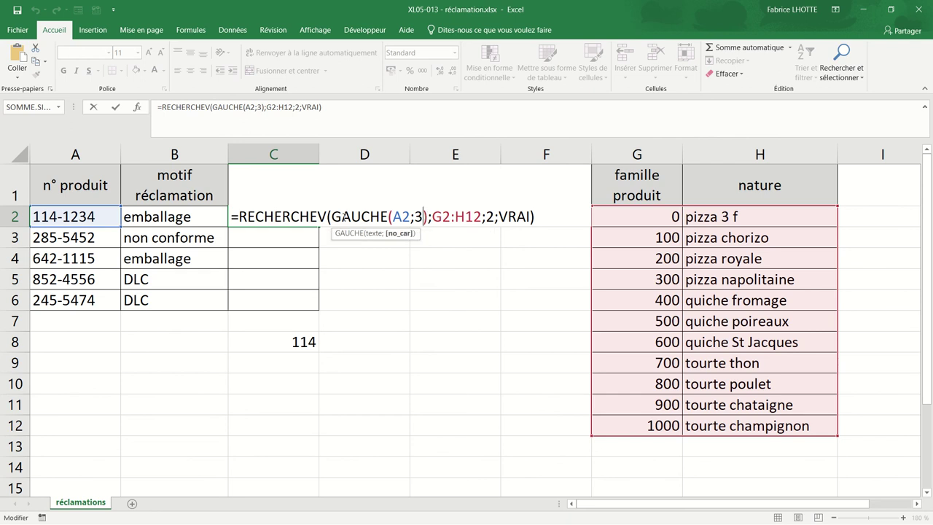
type("*1")
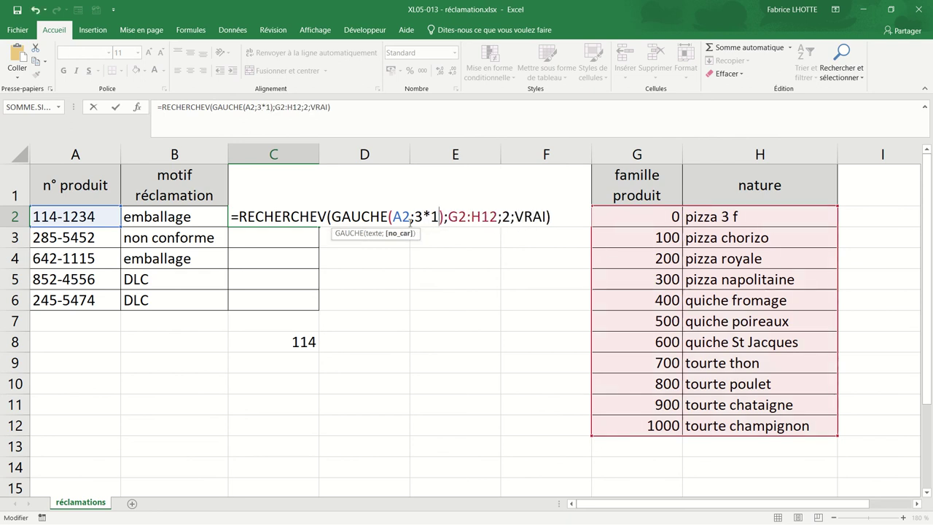
key("Return")
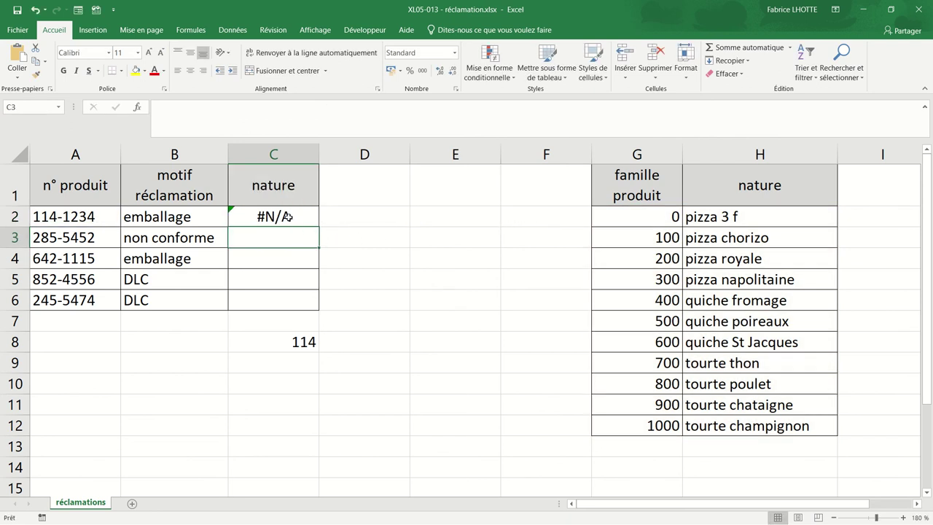
Fix the parentheses so C2 reads =RECHERCHEV(GAUCHE(A2;3)*1;G2:H12;2;VRAI), returning pizza chorizo.
left_click(288, 216)
double_click(288, 217)
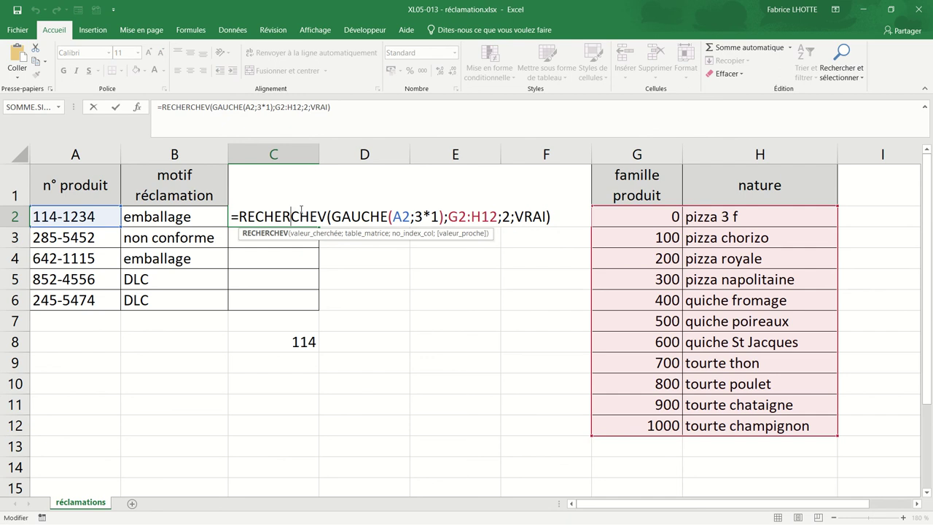
left_click(425, 216)
type(")")
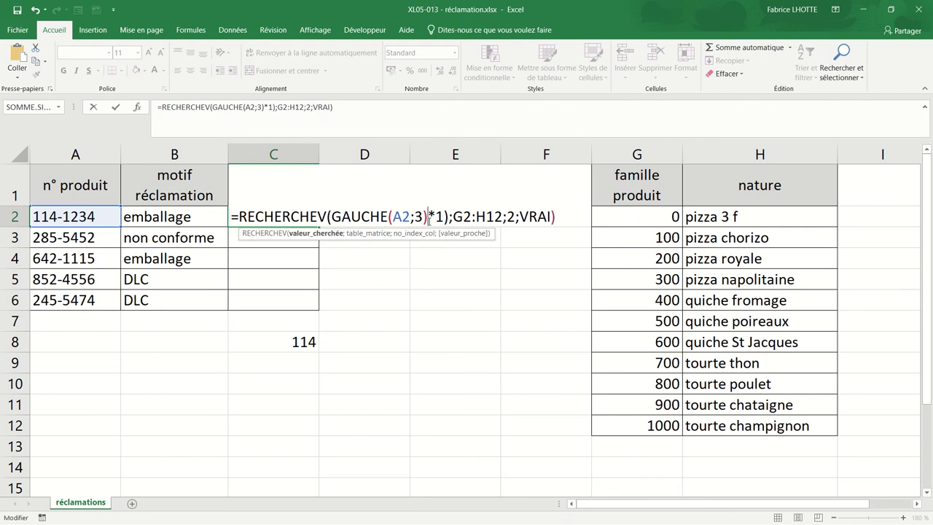
left_click(442, 216)
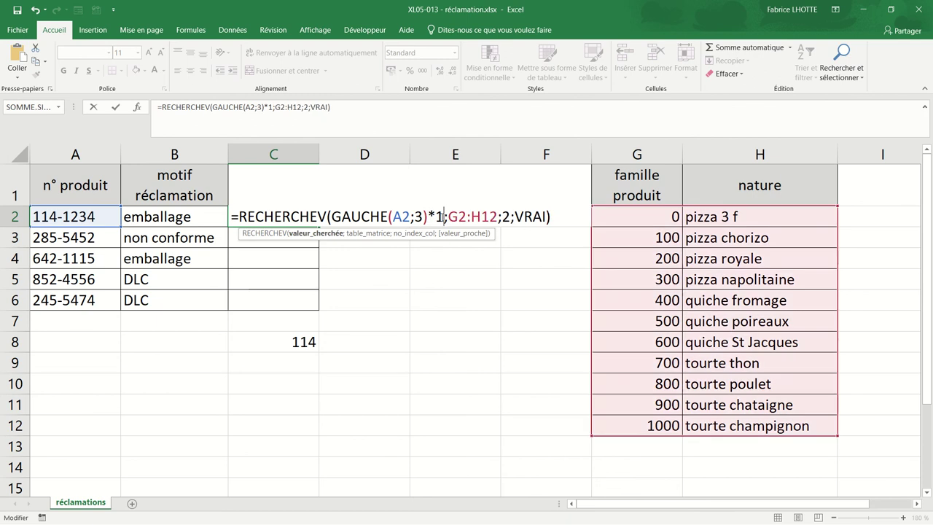
key("Return")
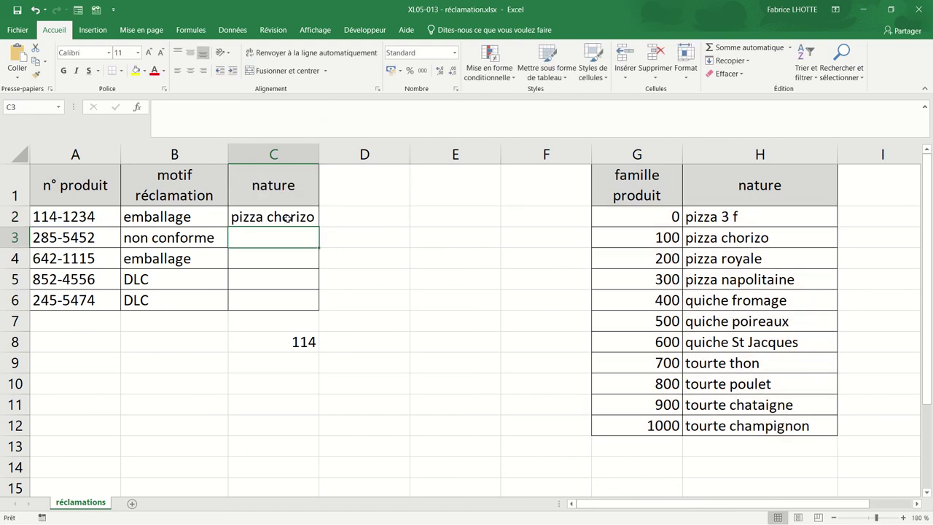
left_click(304, 218)
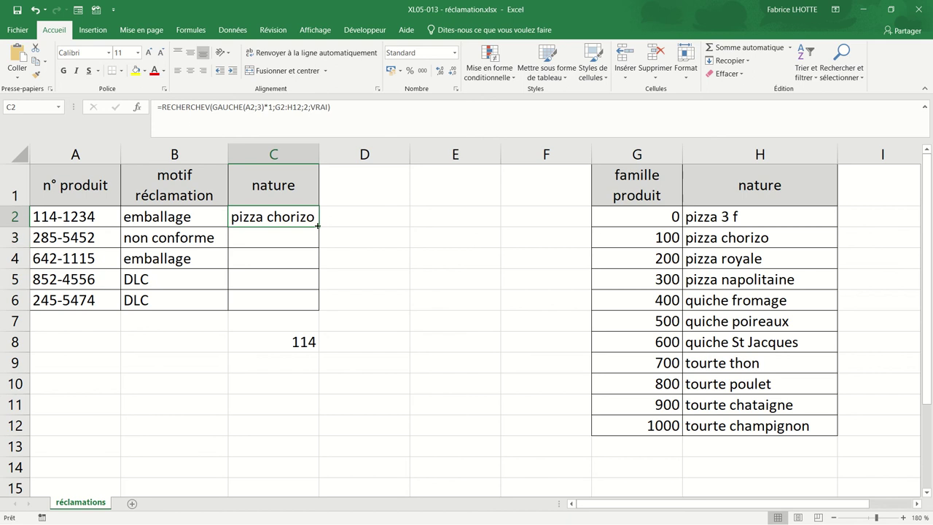
Make C2's lookup range absolute as $G$2:$H$12 using F4.
double_click(310, 219)
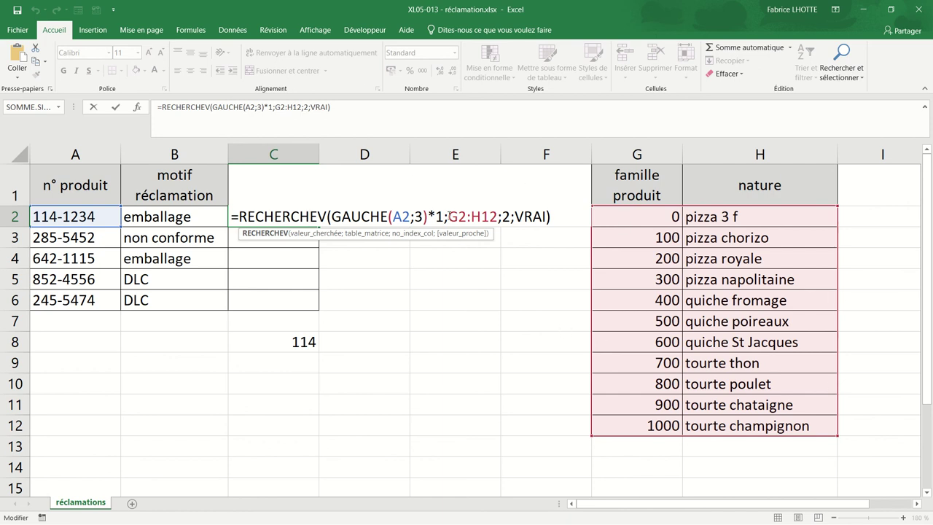
left_click_drag(447, 217, 499, 216)
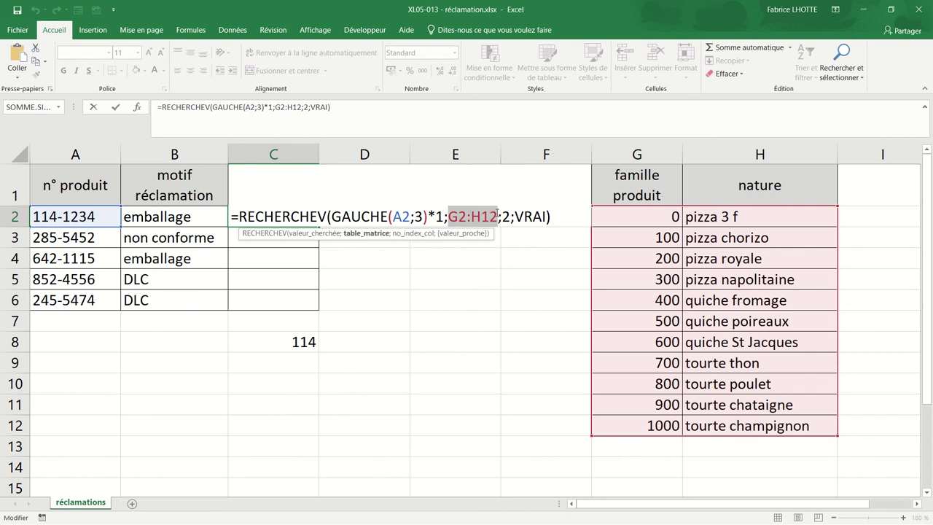
key("F4")
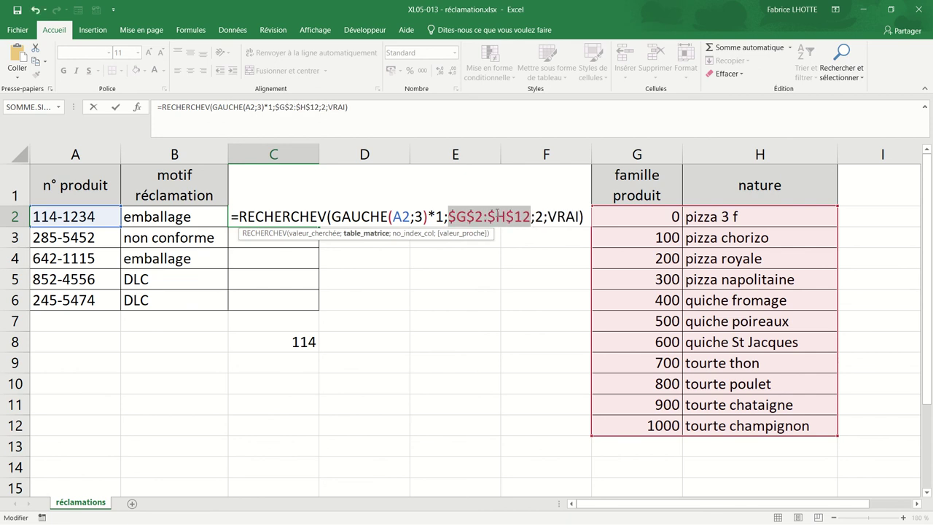
key("Return")
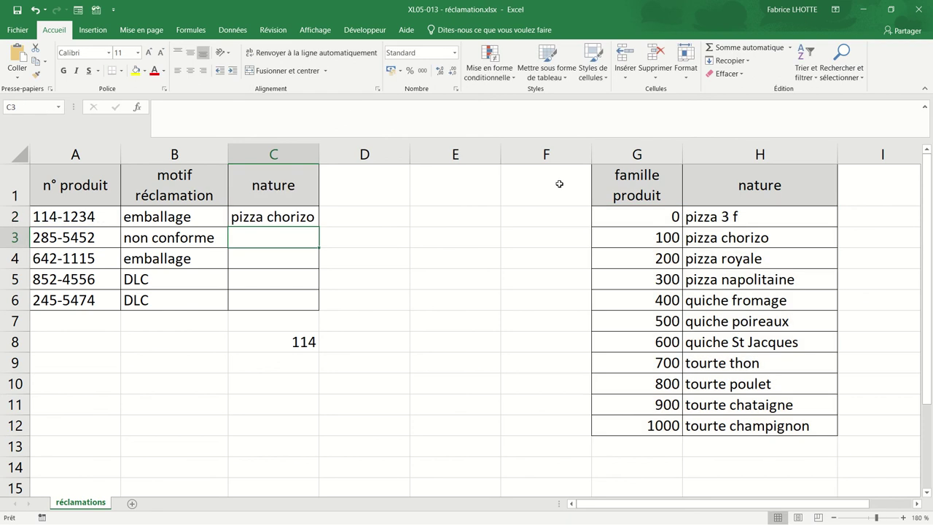
left_click(294, 219)
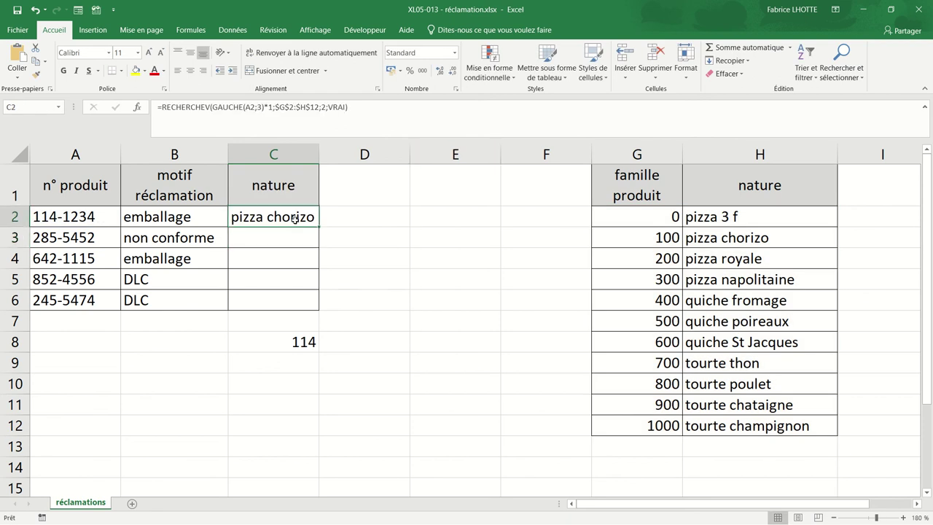
Fill C2's lookup down to C6, widen column C, and delete the C8 test formula.
left_click_drag(319, 227, 326, 304)
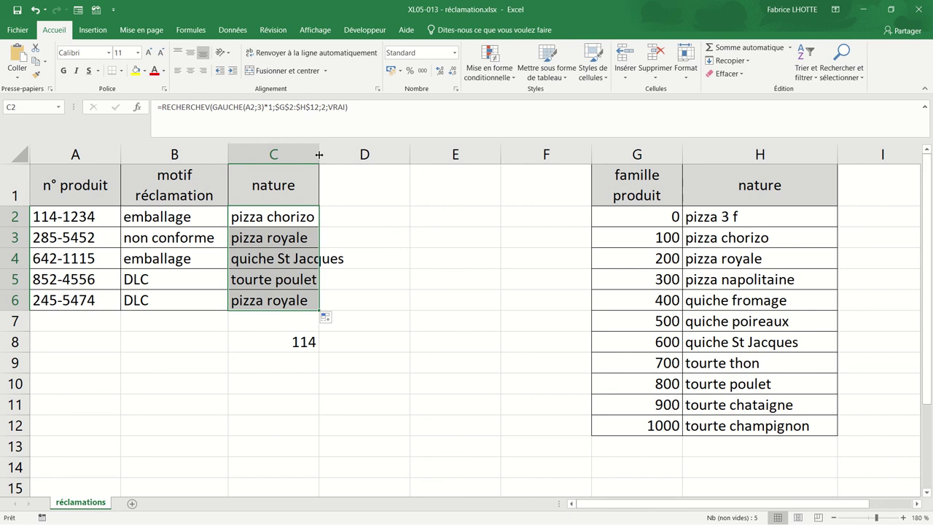
left_click_drag(319, 155, 358, 154)
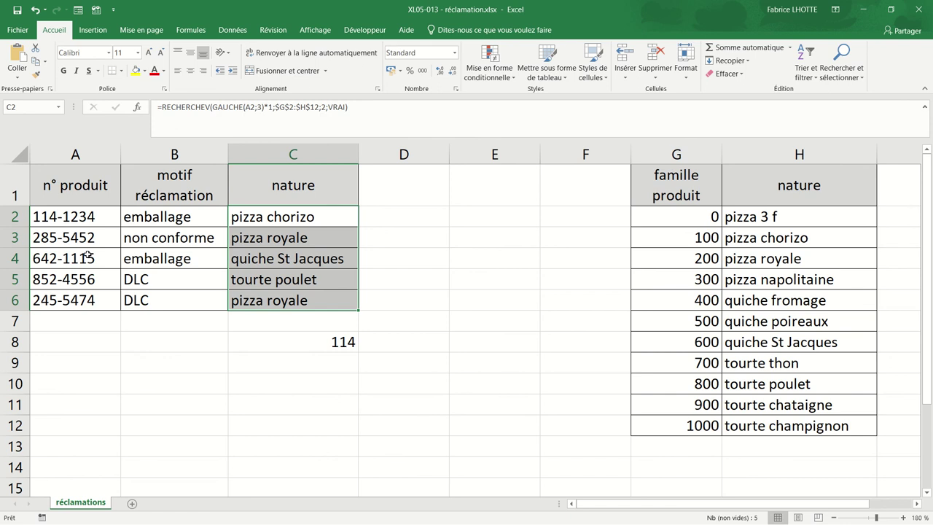
left_click(250, 335)
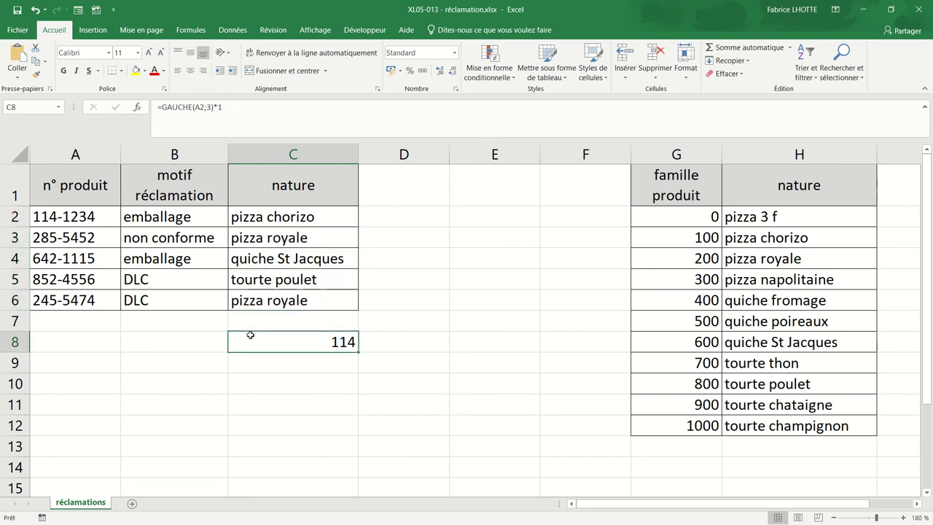
key("Delete")
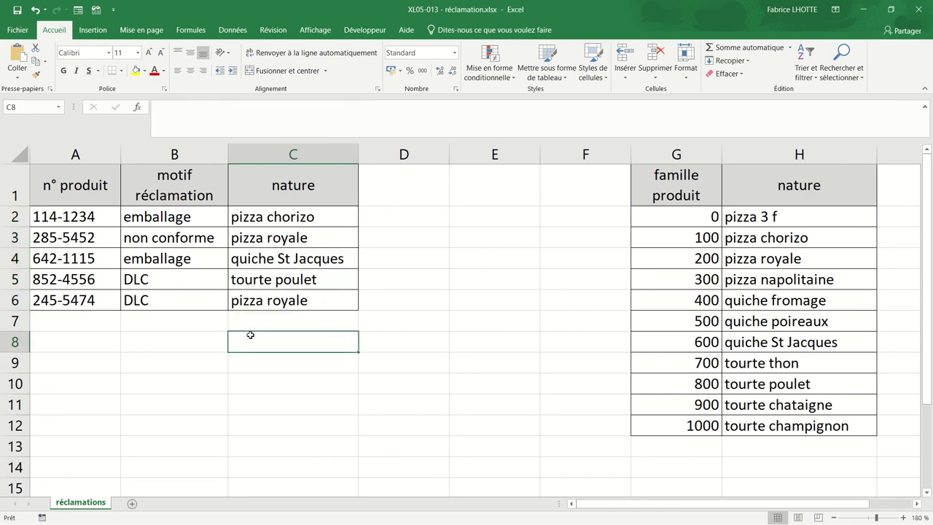